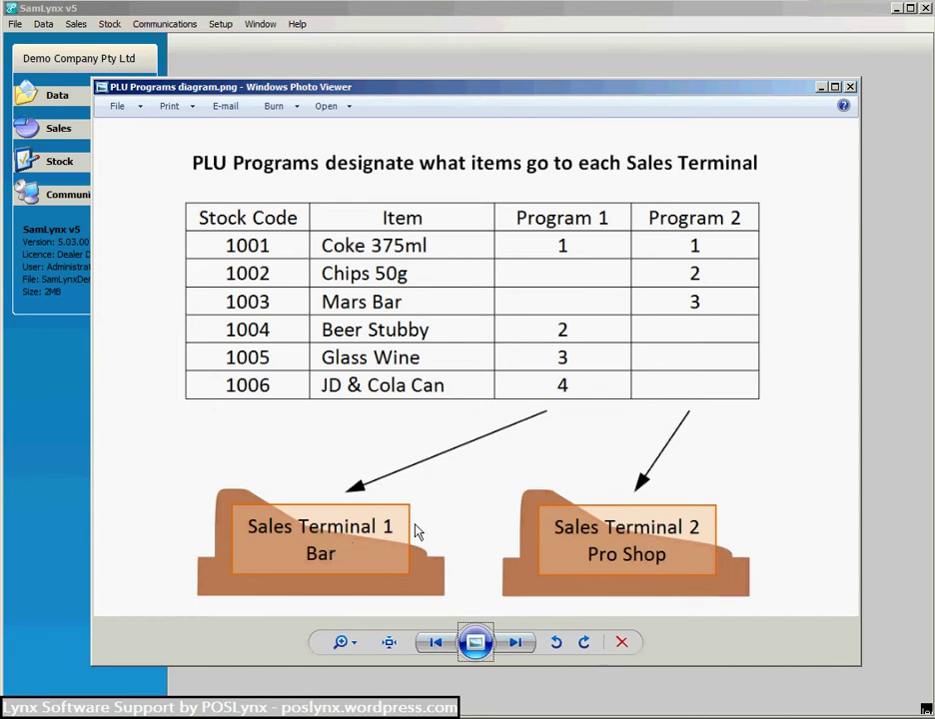
Set the PLU diagram aside and open item 1104 (425ML COOPERS) to examine its PLU codes for each program.
click(821, 88)
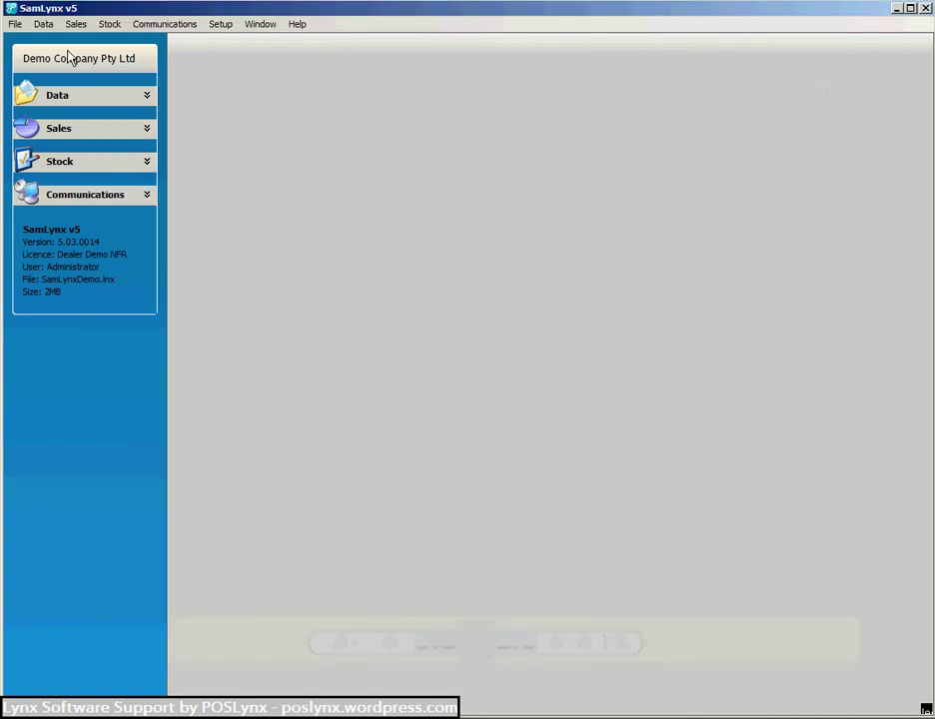
click(43, 26)
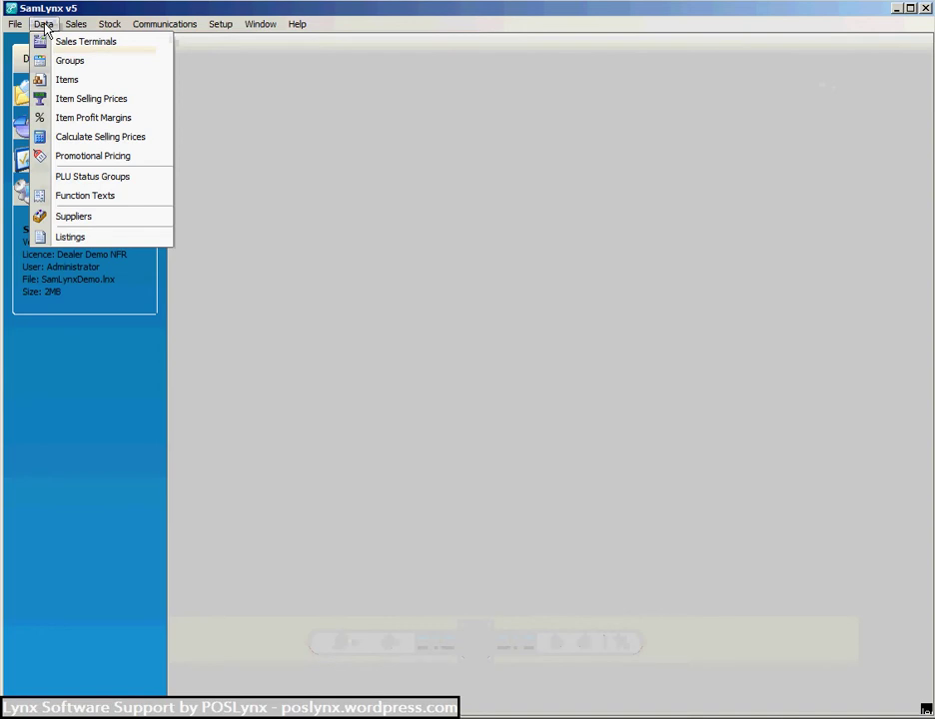
click(57, 82)
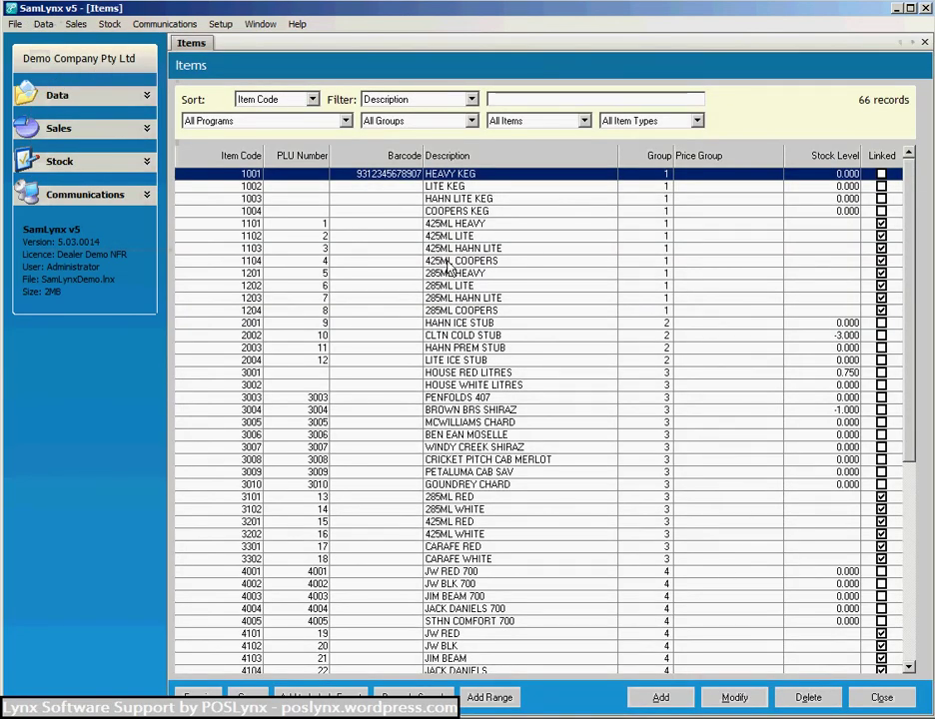
click(382, 261)
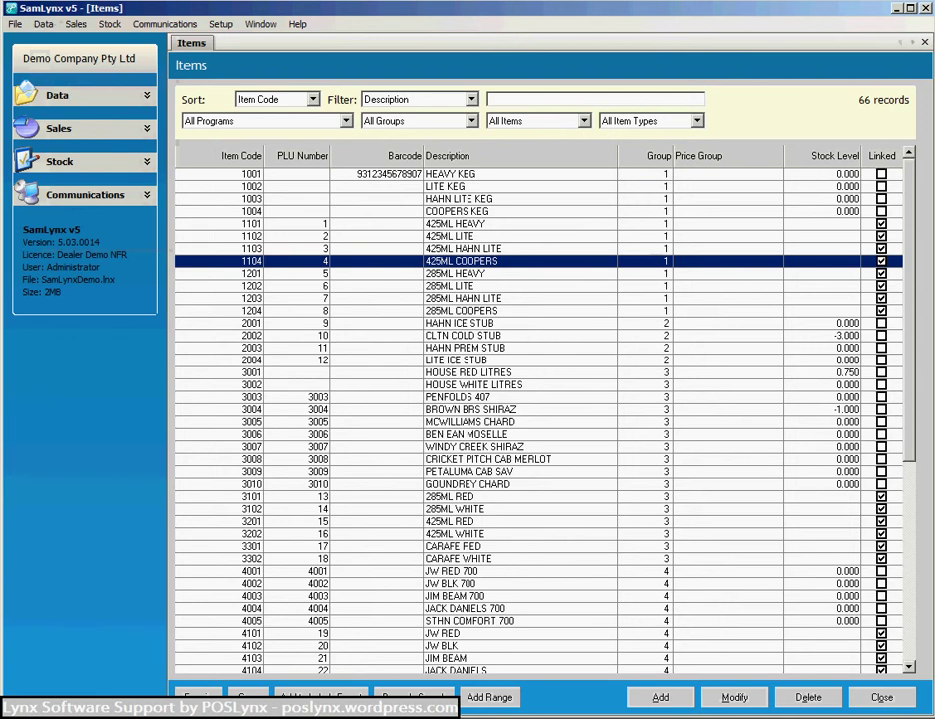
click(738, 698)
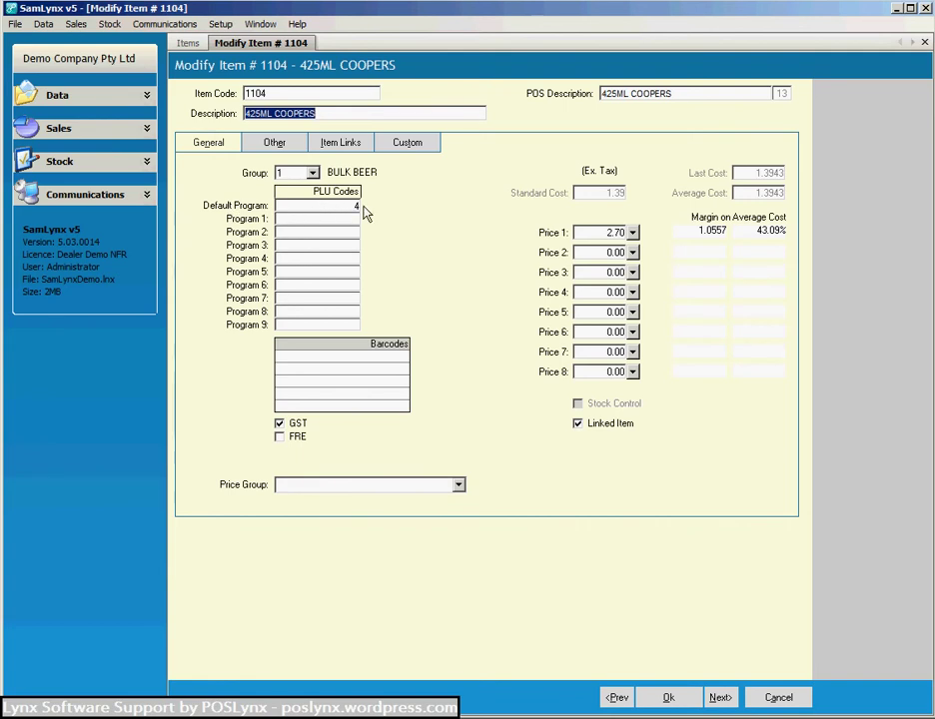
Try PLU code 24 for the item, discard the edit and close the item list.
text(24)
click(779, 697)
click(880, 698)
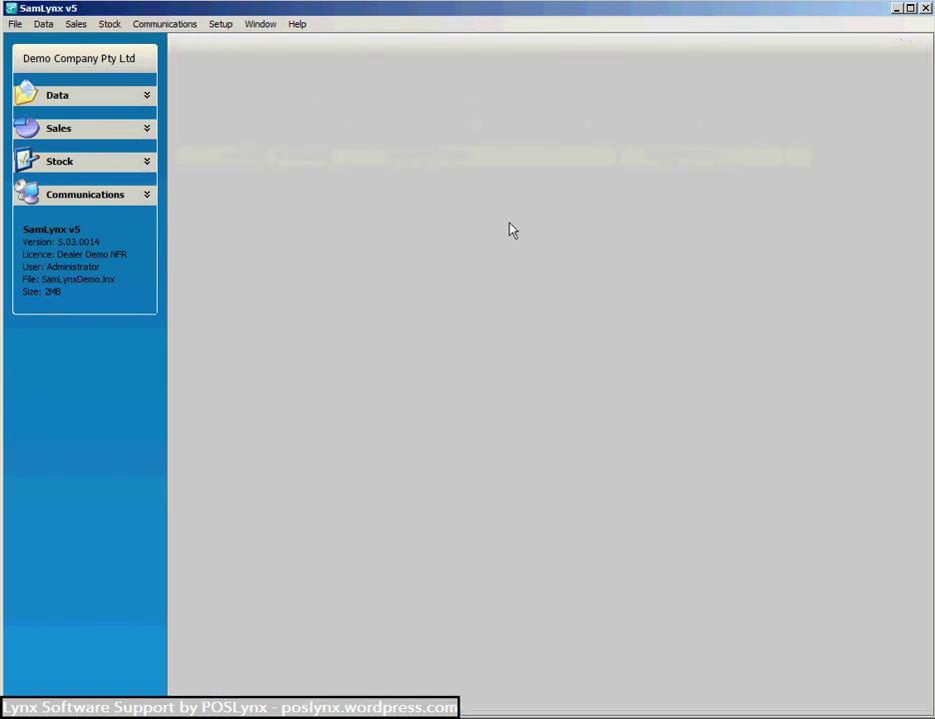
Customize the program descriptions: name code 0 Bar Register, code 1 Pro Shop and code 2 Restaurant.
click(222, 25)
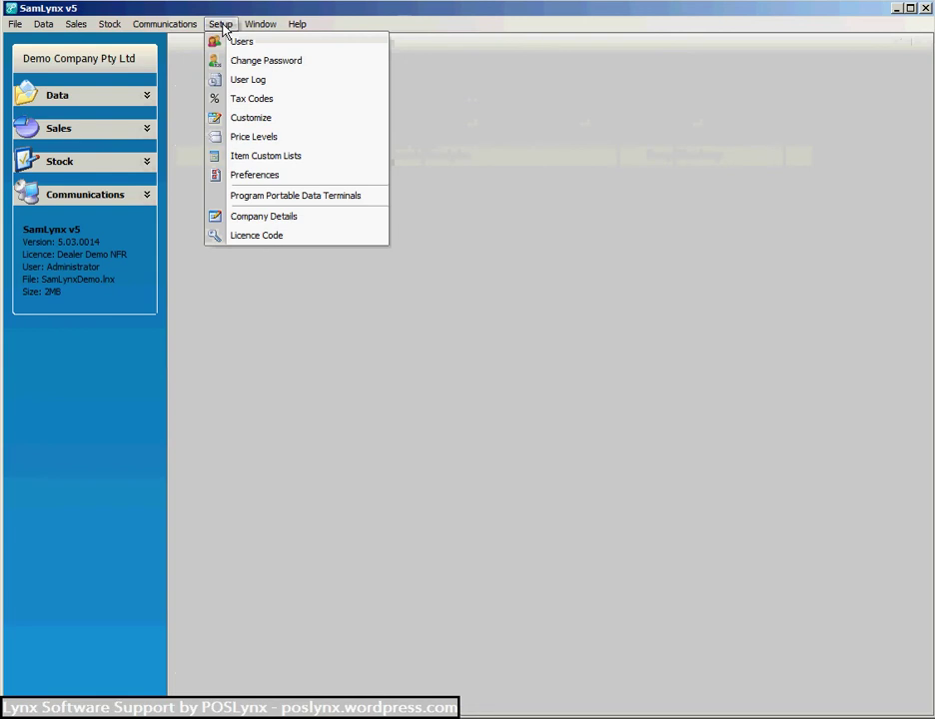
click(236, 120)
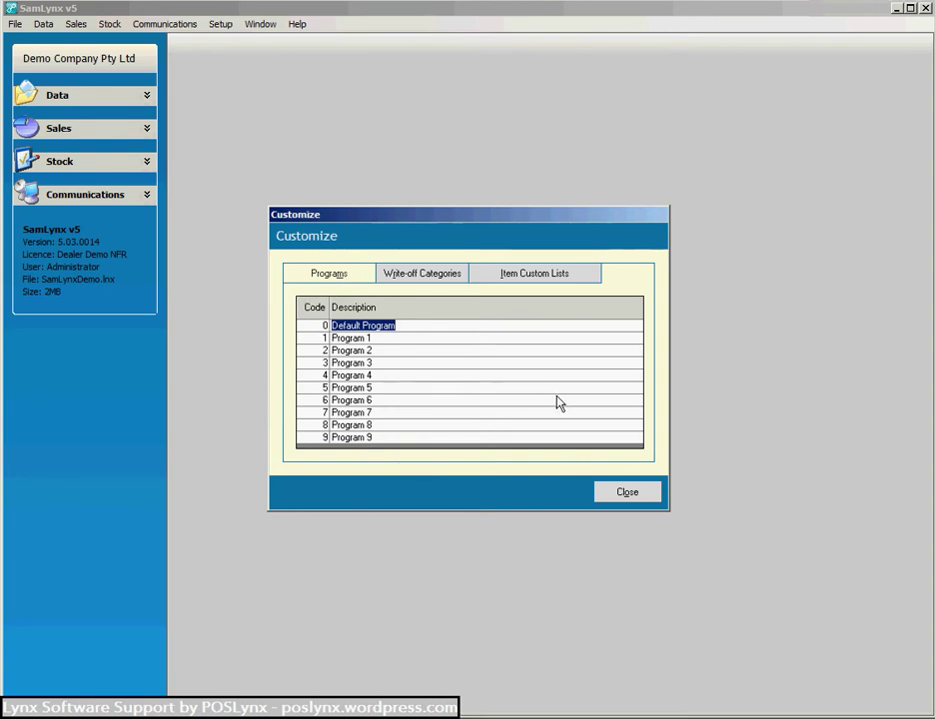
text(Bar)
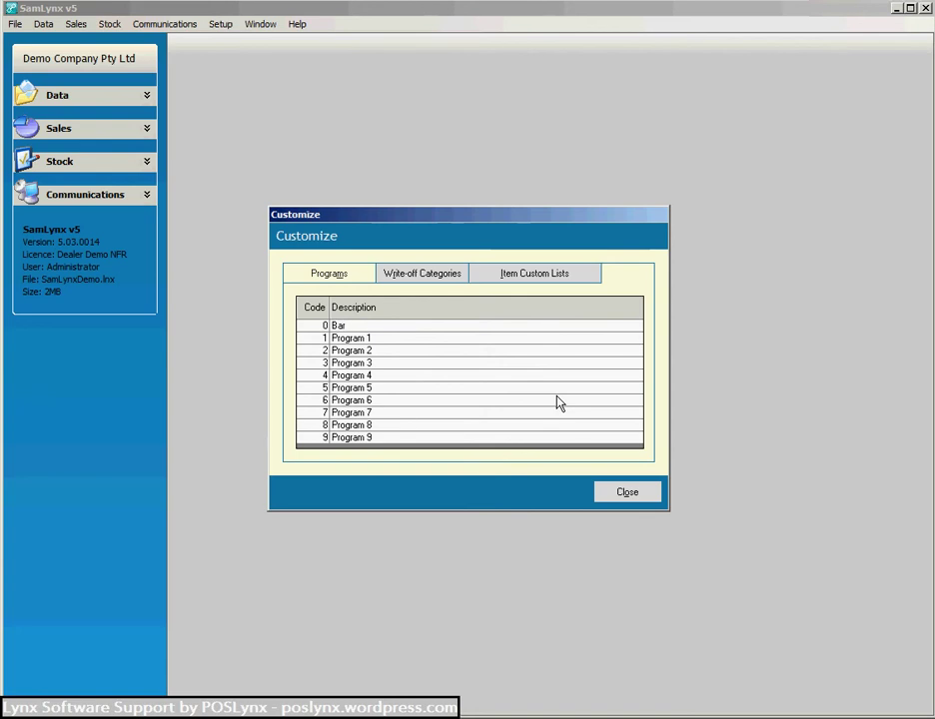
text(Register)
key(Down)
text(Pro Shop)
key(Down)
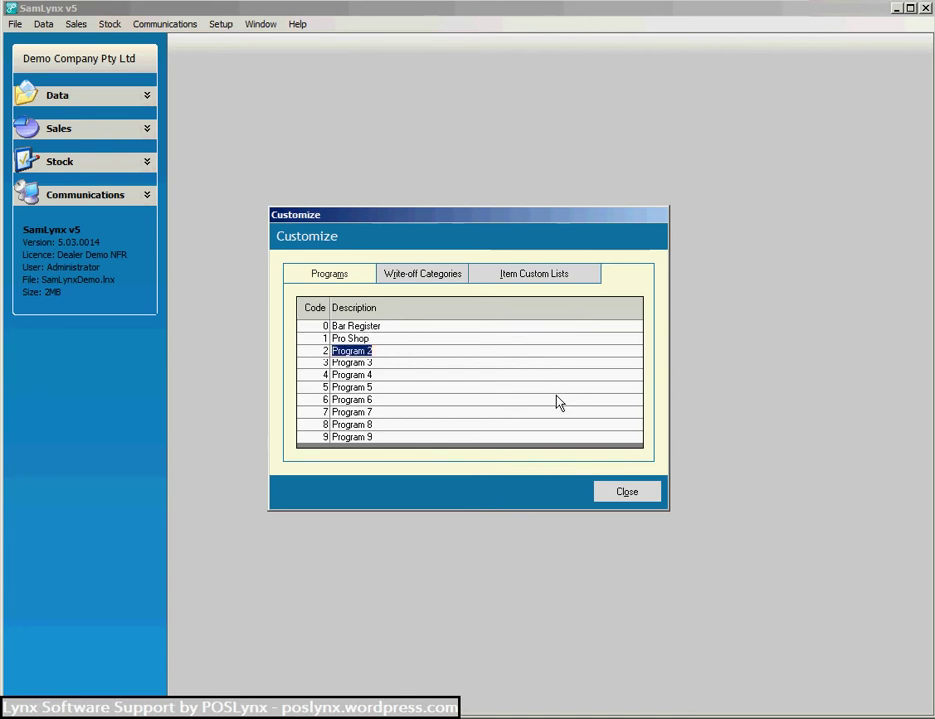
text(Resta)
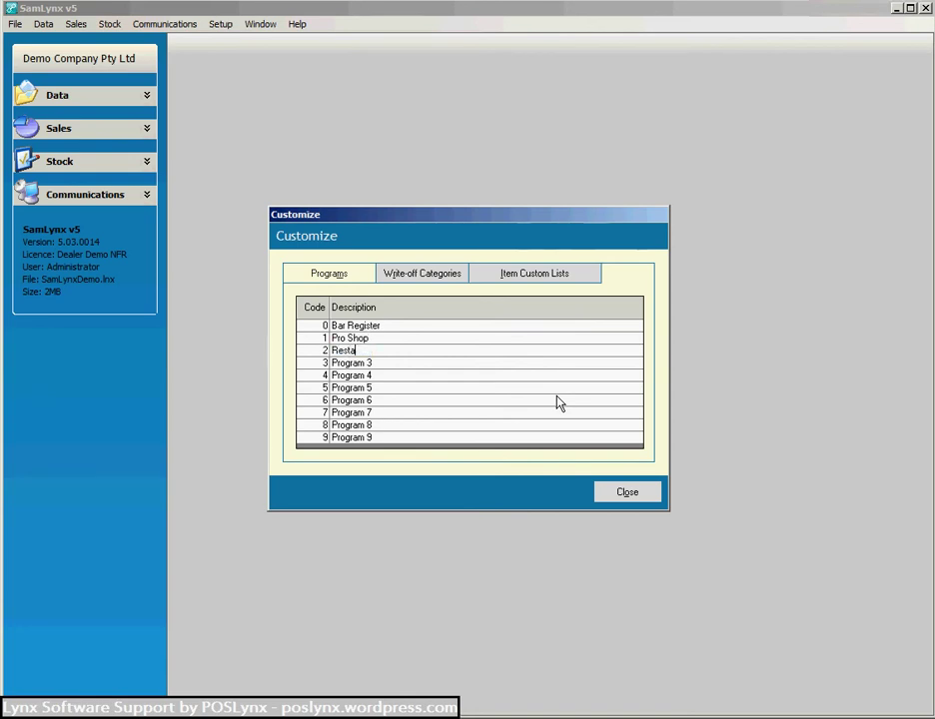
text(urant)
Clear the descriptions of programs 3 to 9 and close the customization dialog.
key(Down)
key(Delete)
key(Down)
key(Delete)
key(Down)
key(Delete)
key(Down)
key(Delete)
key(Down)
key(Delete)
key(Down)
key(Delete)
key(Down)
key(Delete)
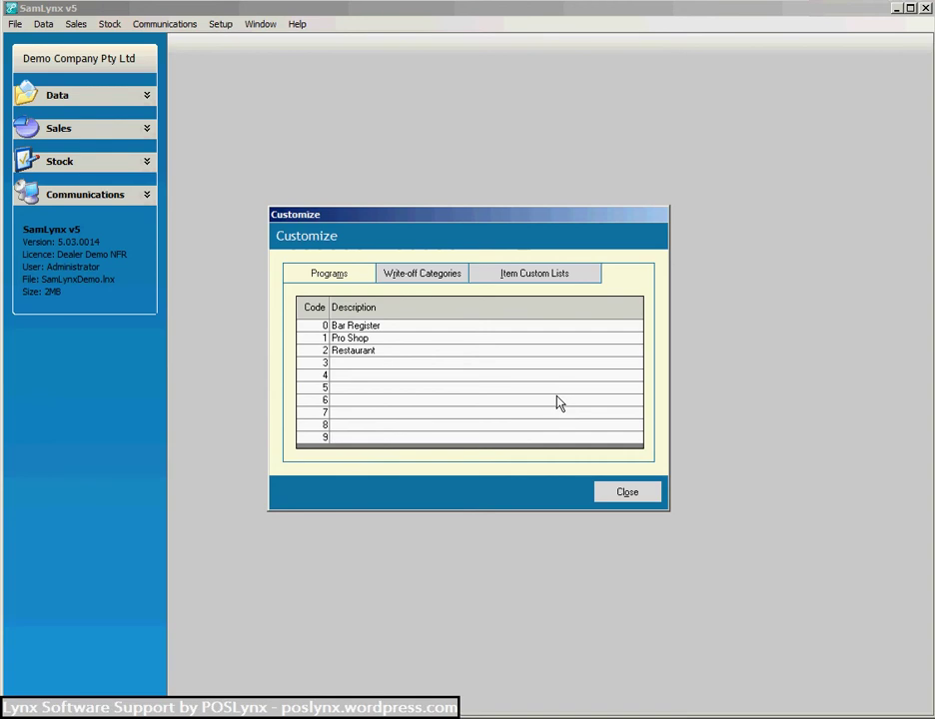
click(626, 497)
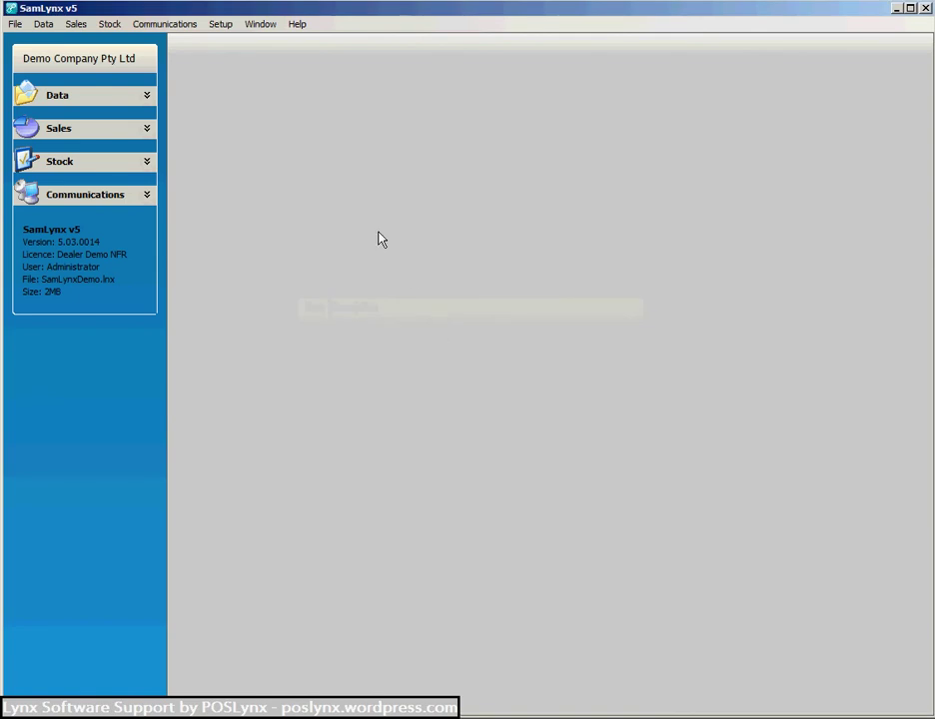
Reopen item 1104 (425ML COOPERS) from the item list to check its PLU code fields under the renamed programs.
click(43, 24)
click(63, 81)
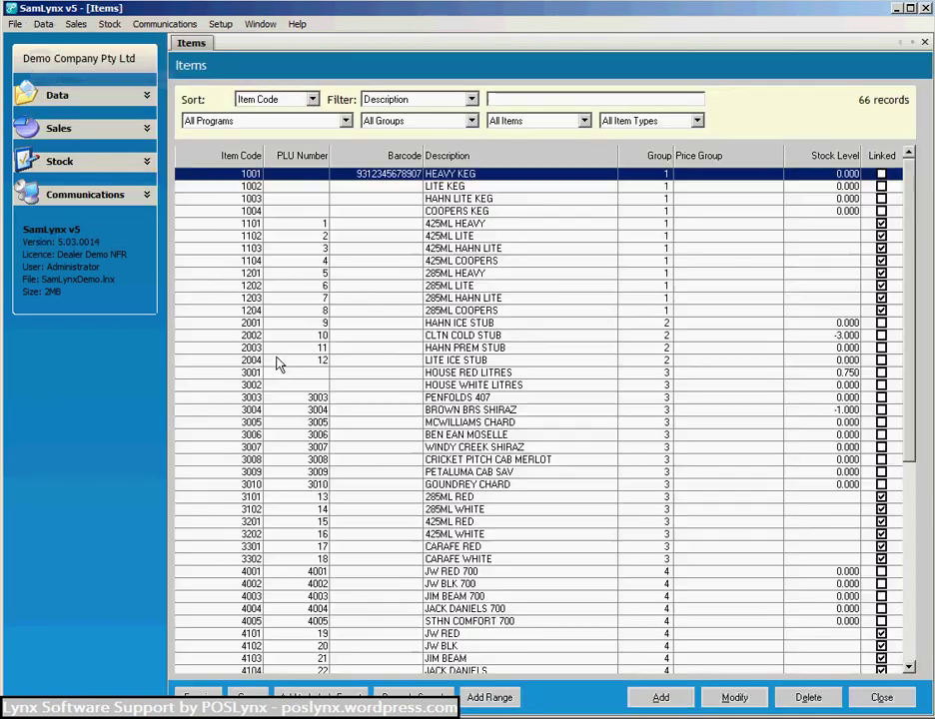
key(Down)
key(Down)
key(Down)
key(Down)
key(Down)
key(Down)
key(Down)
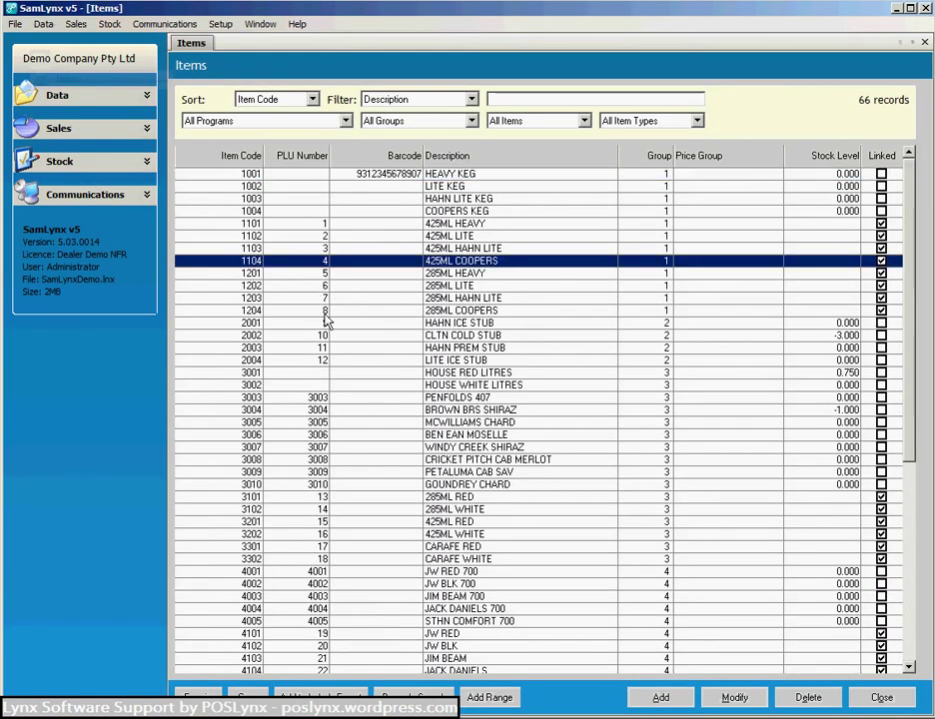
click(734, 697)
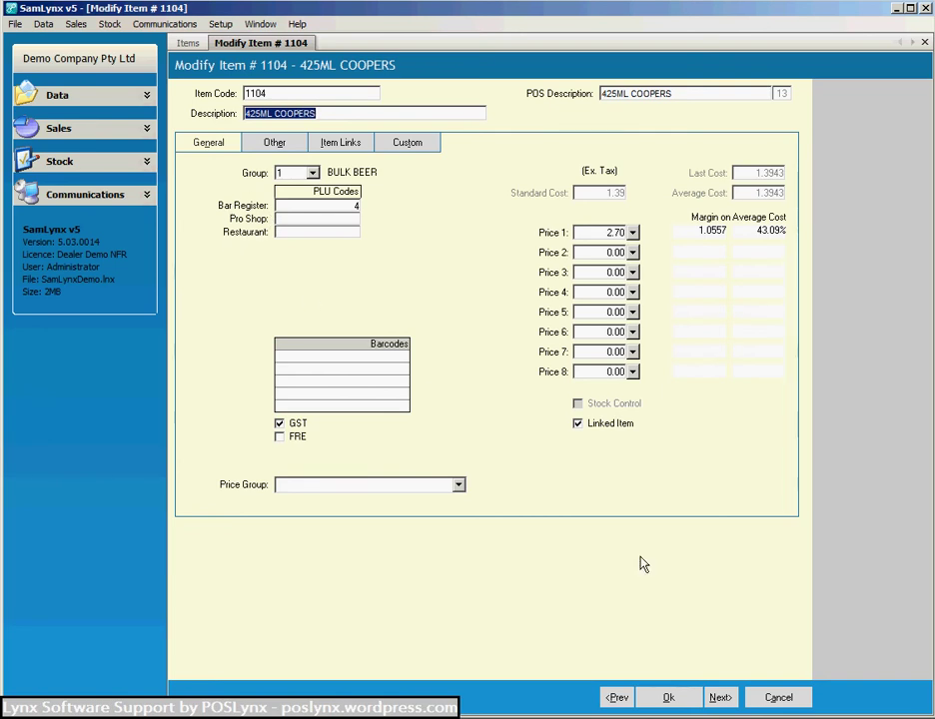
Open the Temp sales terminal for modification and examine the programs that can be assigned, keeping Bar Register.
click(43, 24)
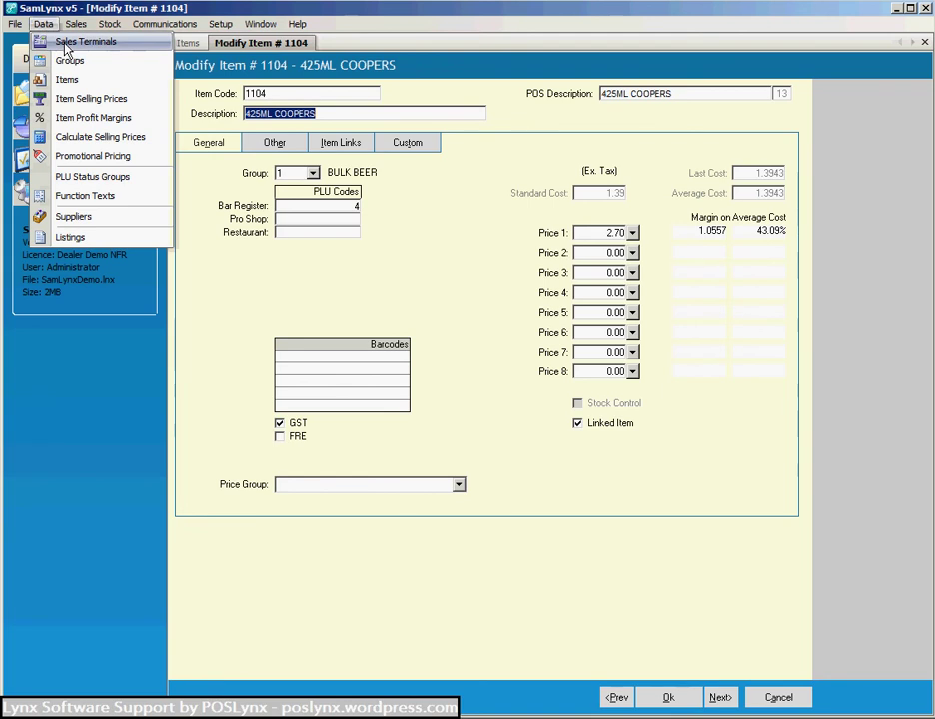
click(66, 45)
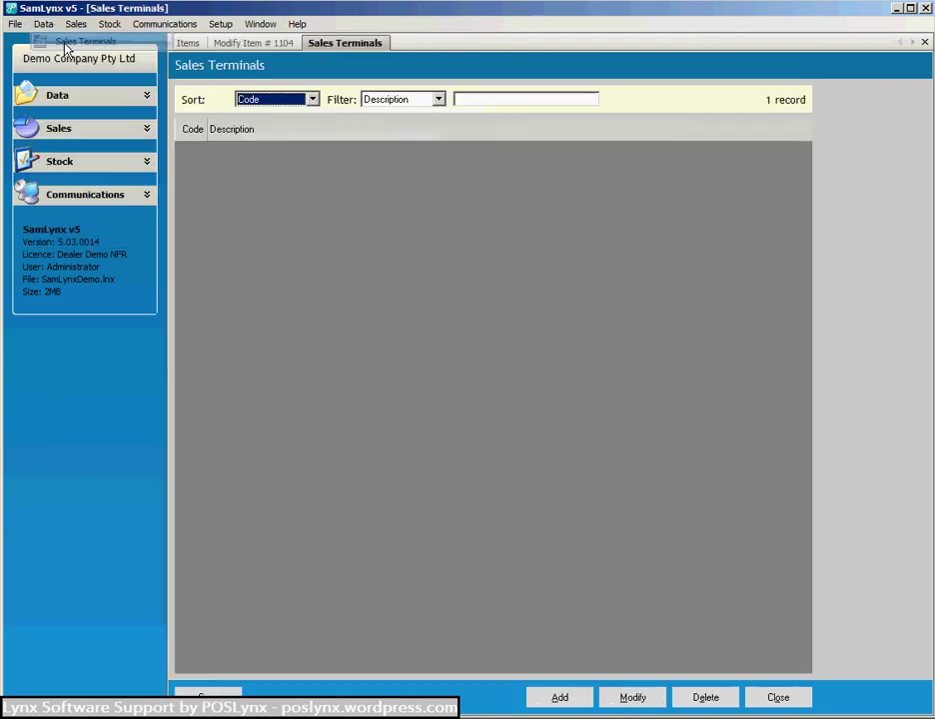
click(633, 700)
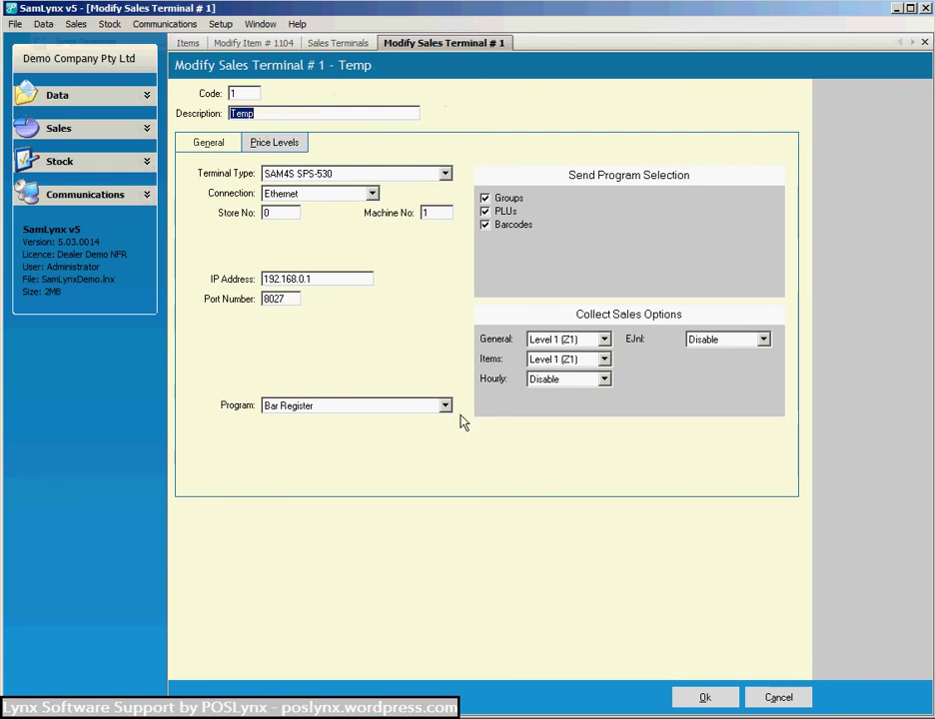
click(445, 407)
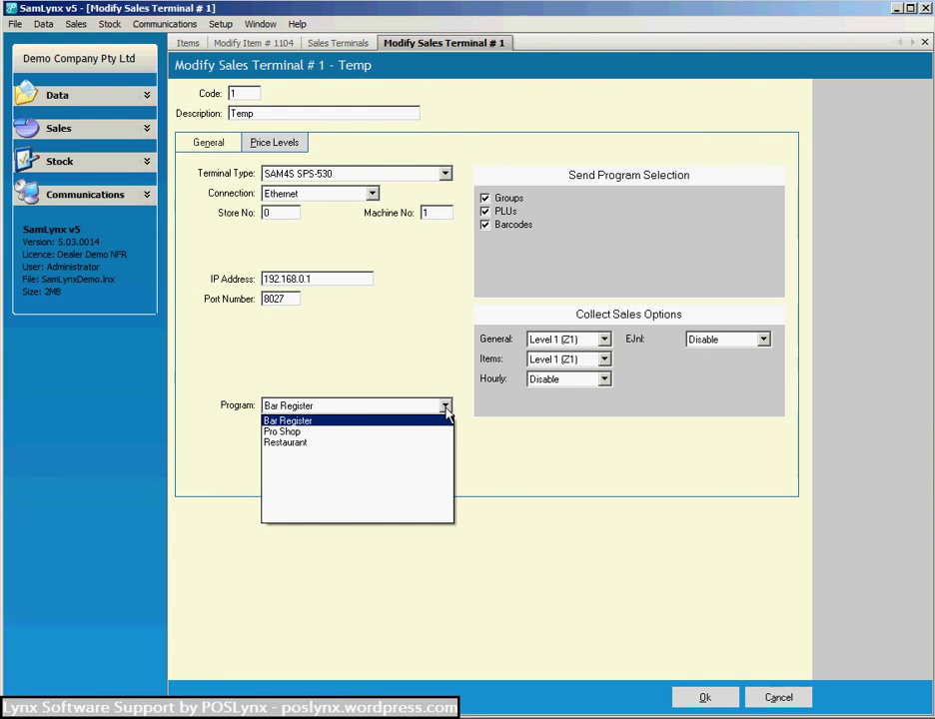
click(445, 408)
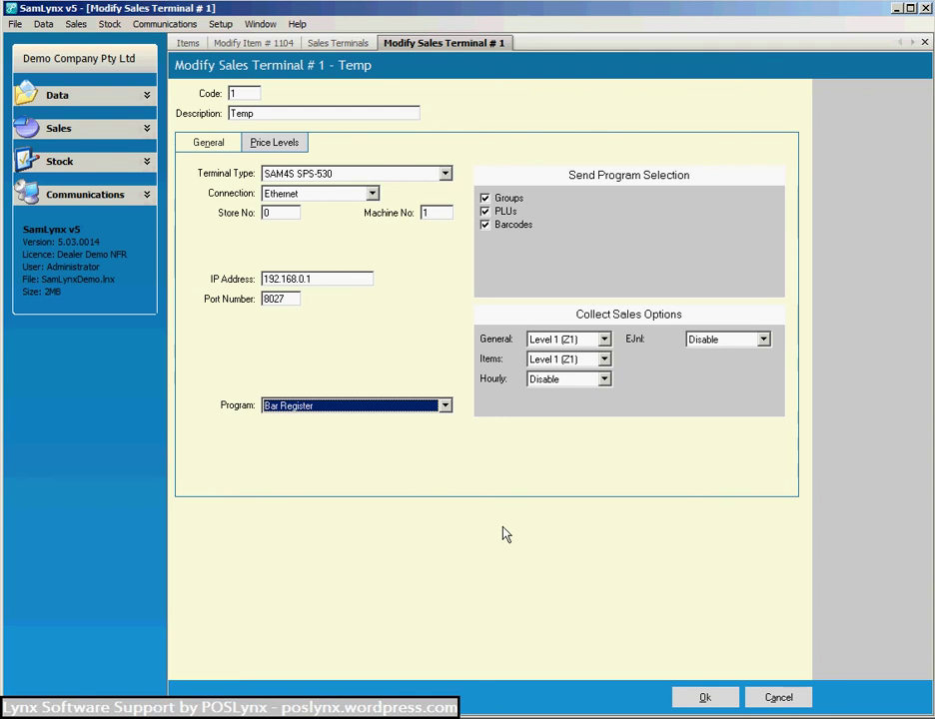
Close the sales terminal and item 1104 without saving, along with the terminal and item lists.
click(780, 700)
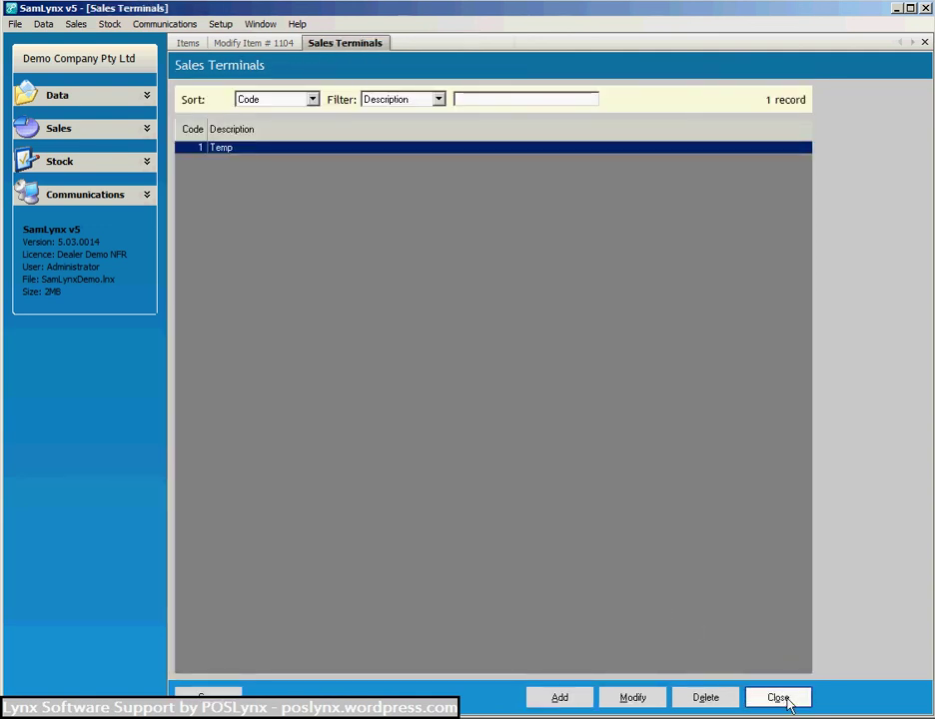
click(788, 703)
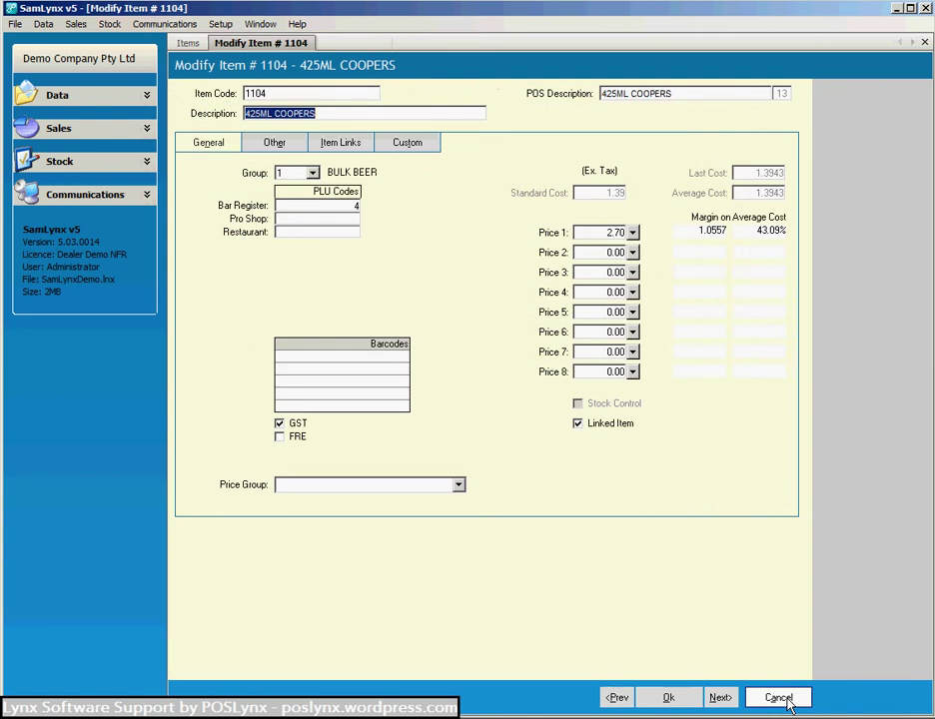
click(782, 696)
click(859, 699)
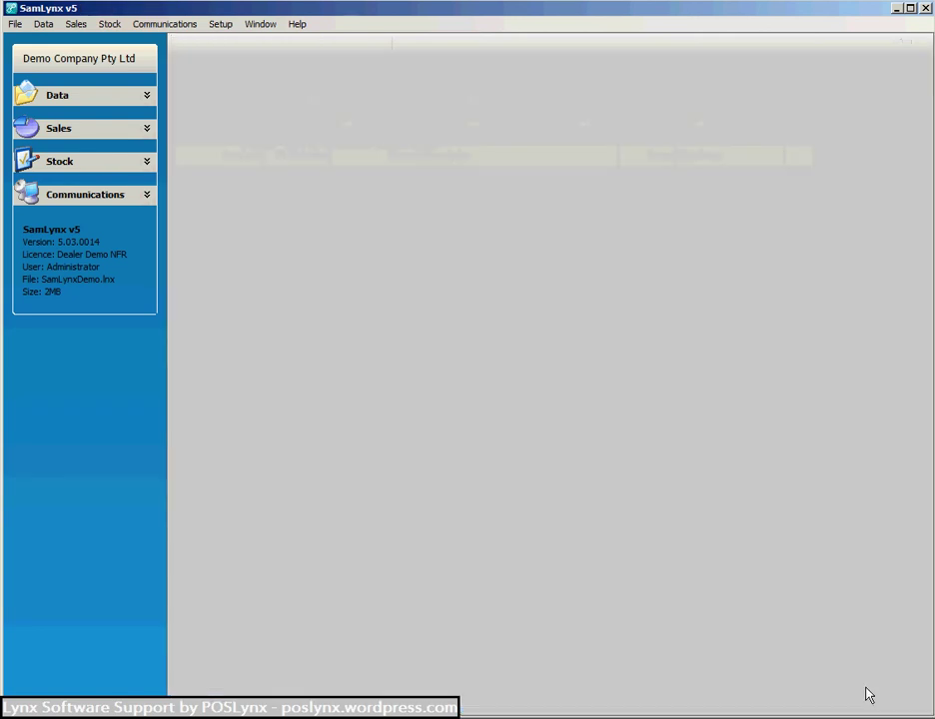